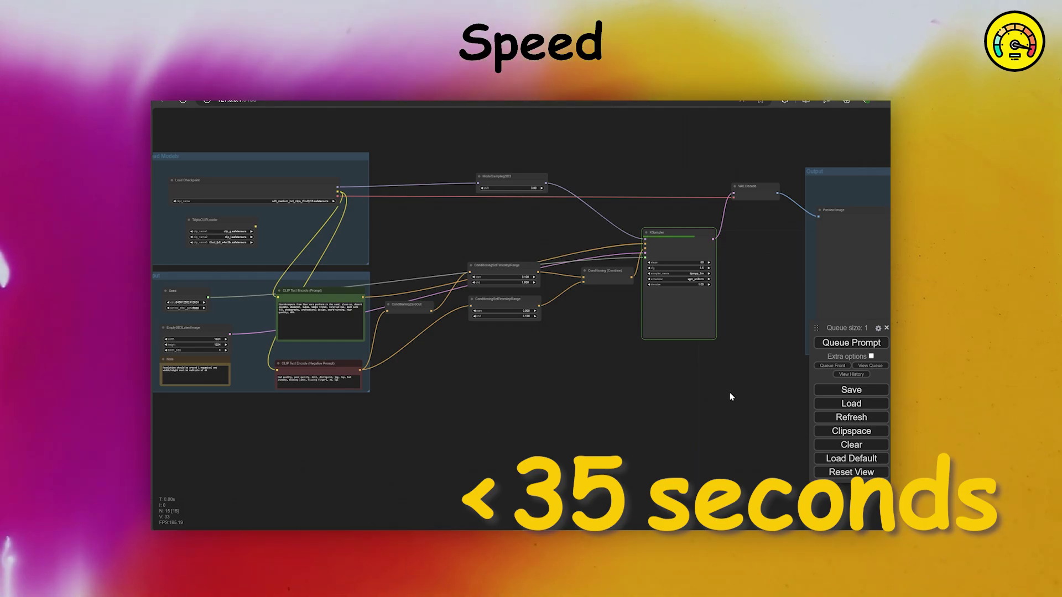
Zoom and pan the canvas onto the four generated stormtrooper images in Preview Image.
{"action": "scroll", "coordinate": [719, 382], "scroll_direction": "up", "scroll_amount": 7}
{"action": "left_click_drag", "start_coordinate": [642, 479], "coordinate": [602, 507]}
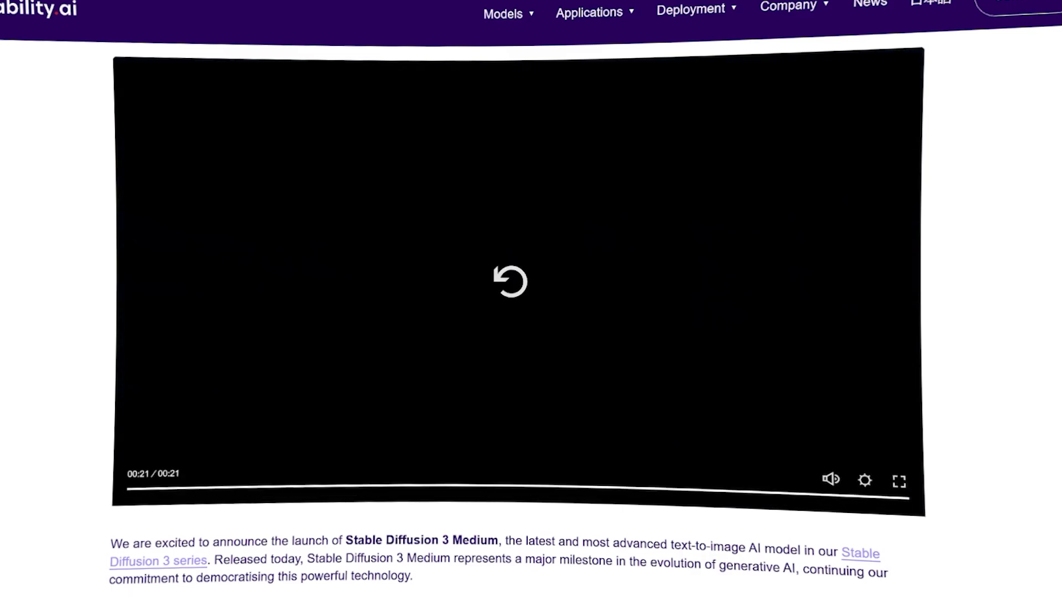
Scroll the SD3 Medium announcement down to the 'What Makes SD3 Medium Stand Out?' section.
{"action": "scroll", "coordinate": [518, 310], "scroll_direction": "down", "scroll_amount": 8}
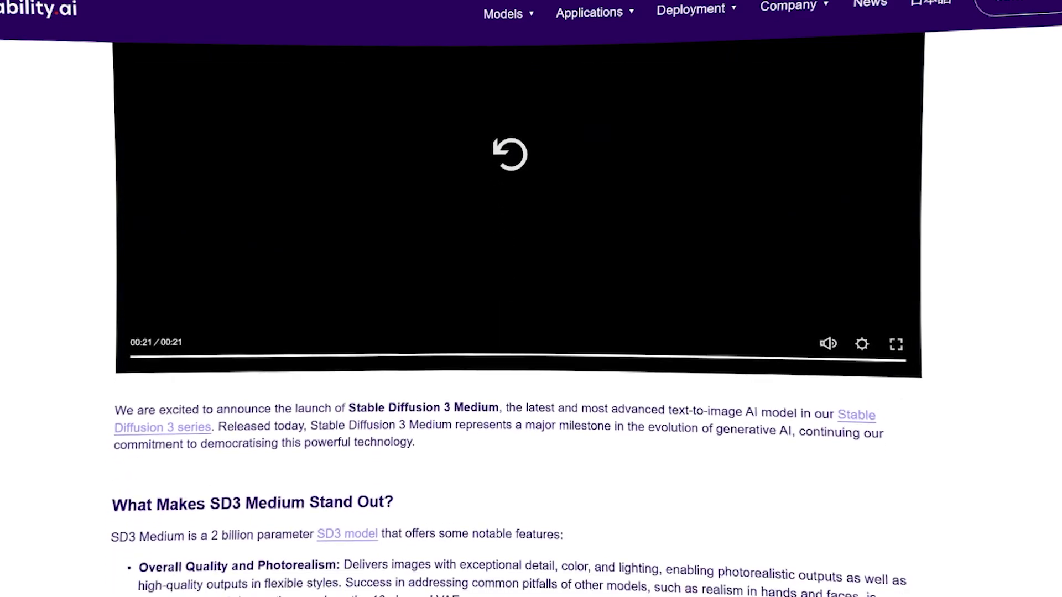
{"action": "scroll", "coordinate": [518, 310], "scroll_direction": "down", "scroll_amount": 2}
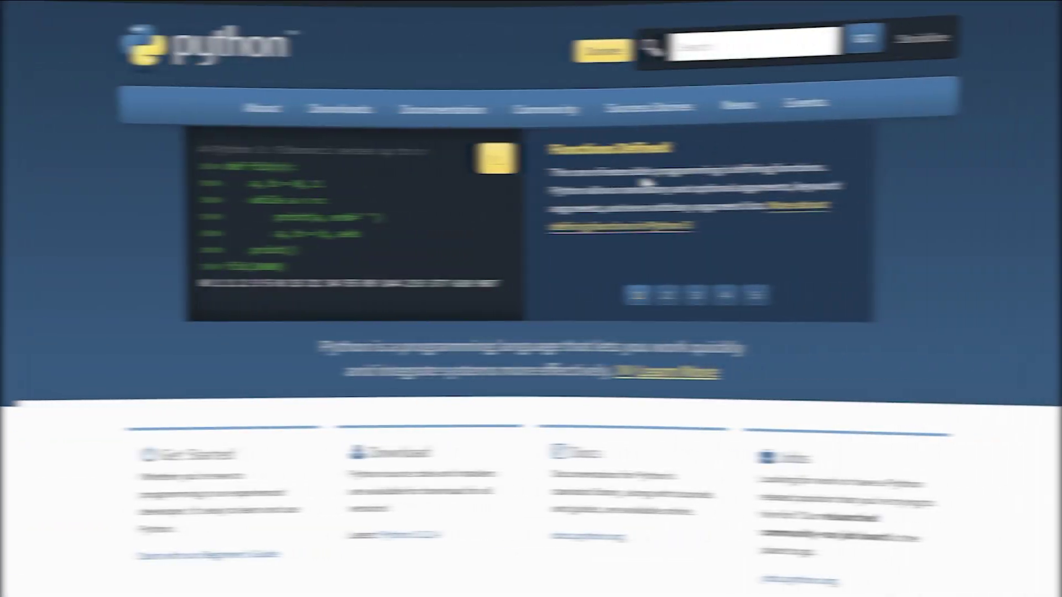
{"action": "mouse_move", "coordinate": [329, 110]}
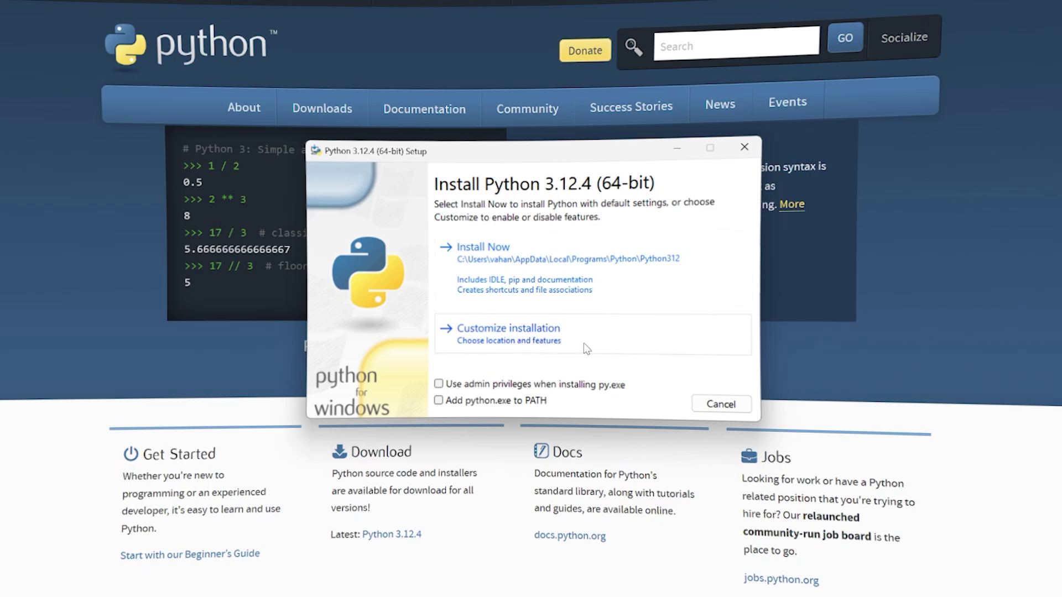
Start a customized Python 3.12.4 install with default optional features and environment variables enabled.
{"action": "left_click", "coordinate": [600, 350]}
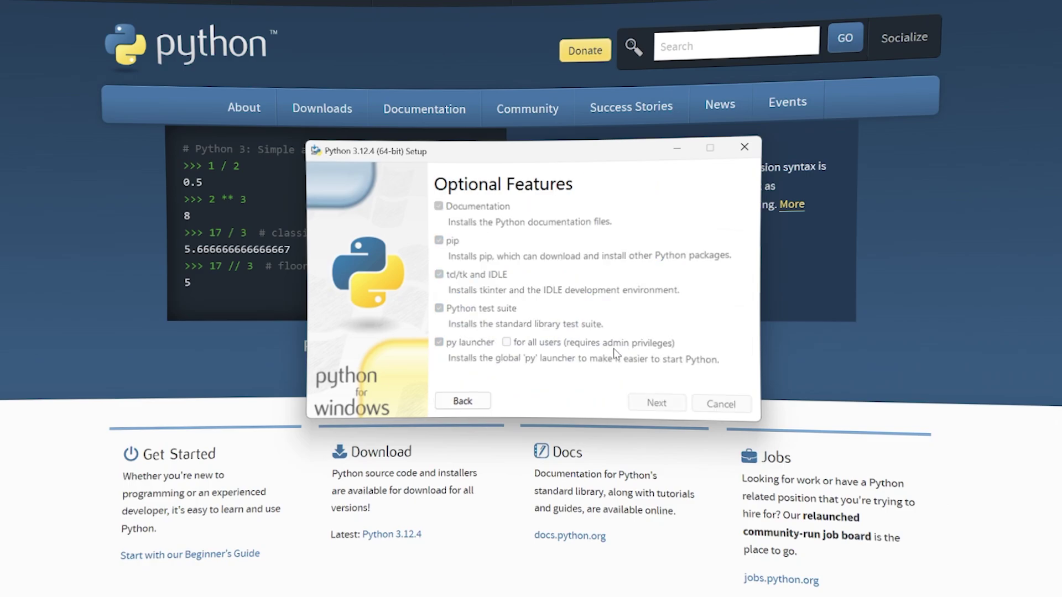
{"action": "left_click", "coordinate": [650, 406]}
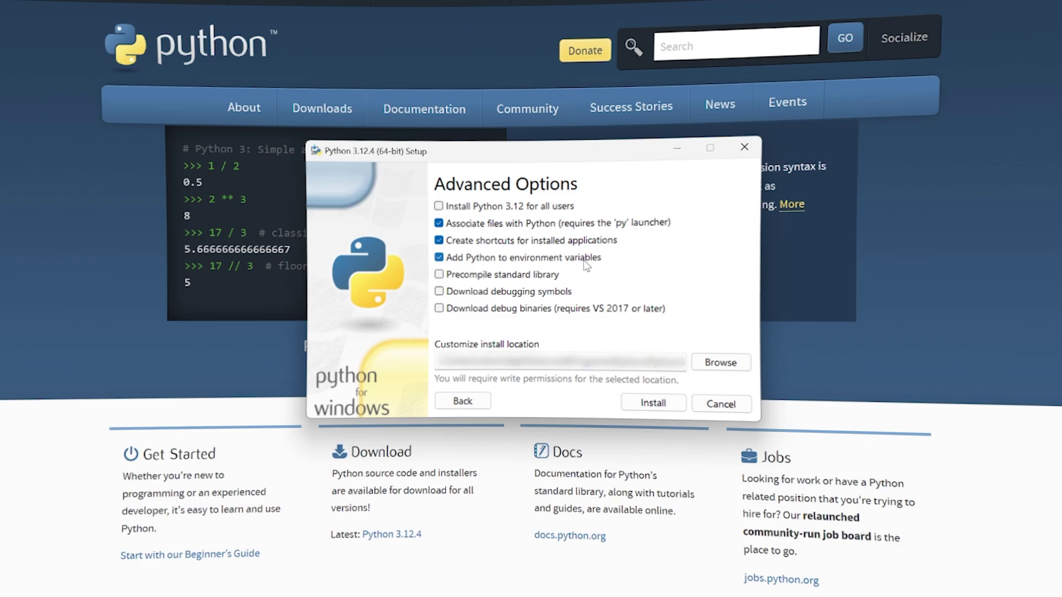
{"action": "left_click", "coordinate": [656, 408]}
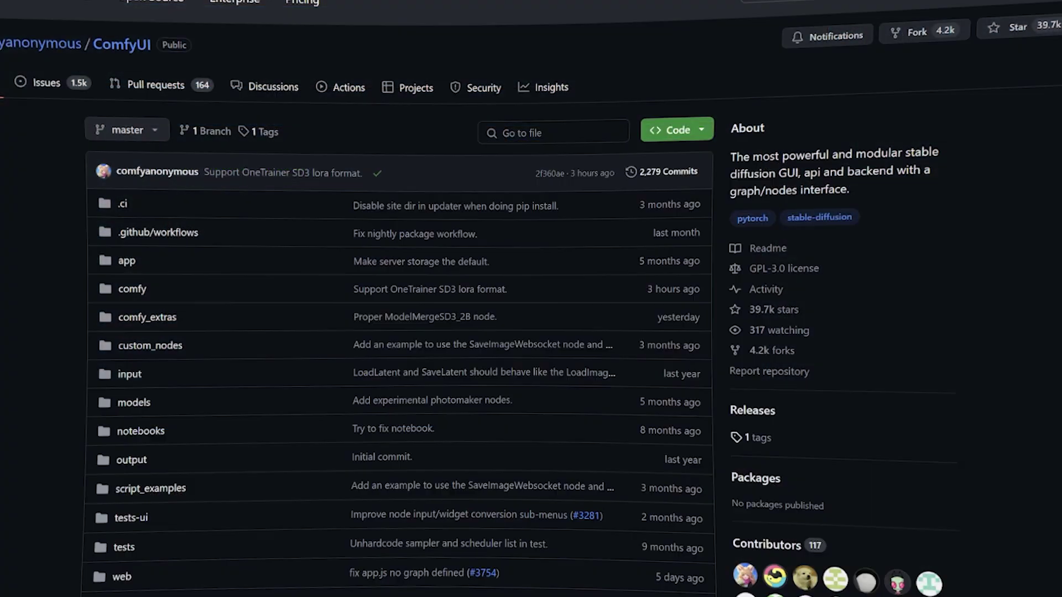
Scroll the ComfyUI README past the keyboard shortcuts table to the Installing section.
{"action": "scroll", "coordinate": [398, 298], "scroll_direction": "down", "scroll_amount": 10}
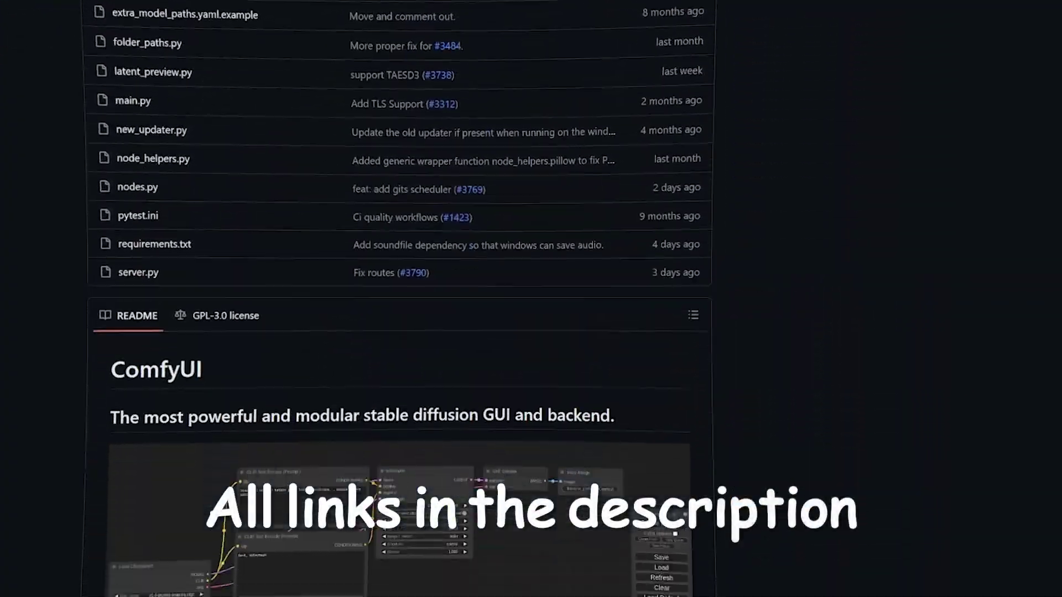
{"action": "scroll", "coordinate": [399, 299], "scroll_direction": "down", "scroll_amount": 20}
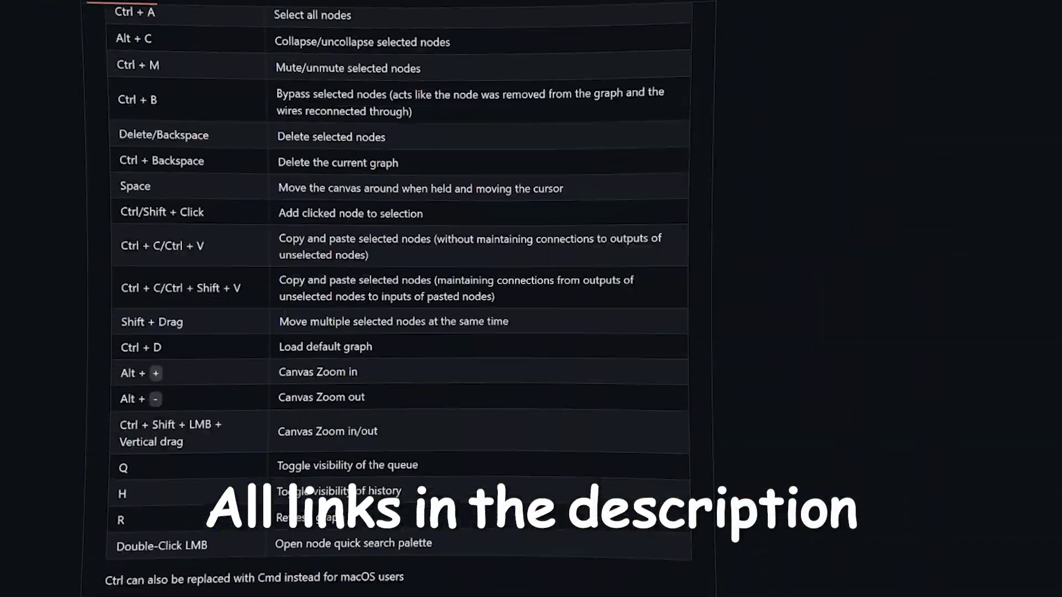
{"action": "scroll", "coordinate": [835, 284], "scroll_direction": "down", "scroll_amount": 9}
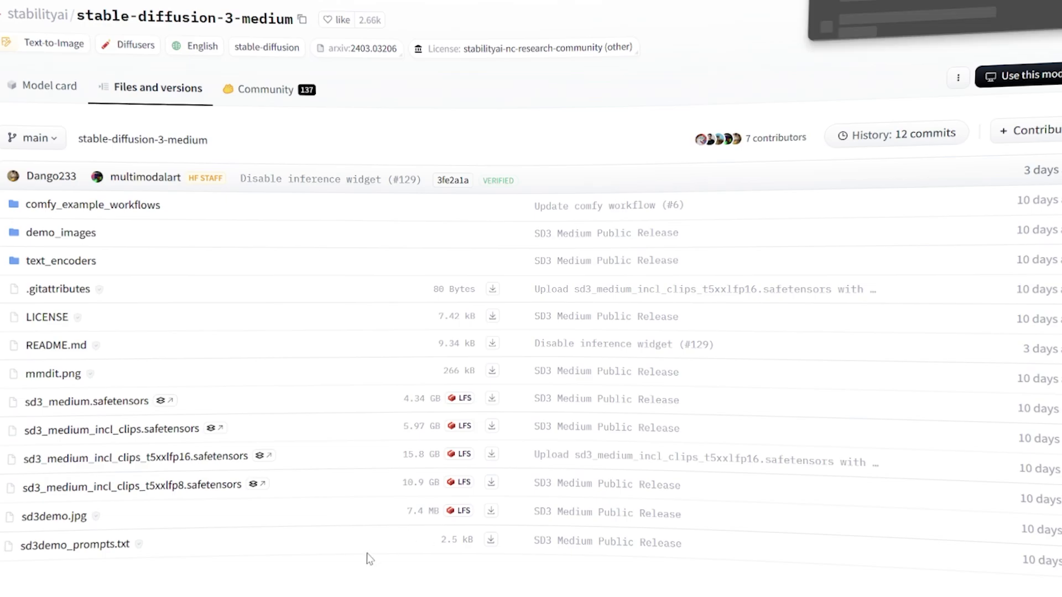
Open the comfy_example_workflows folder and check the model download progress in the downloads panel.
{"action": "scroll", "coordinate": [138, 292], "scroll_direction": "up", "scroll_amount": 1}
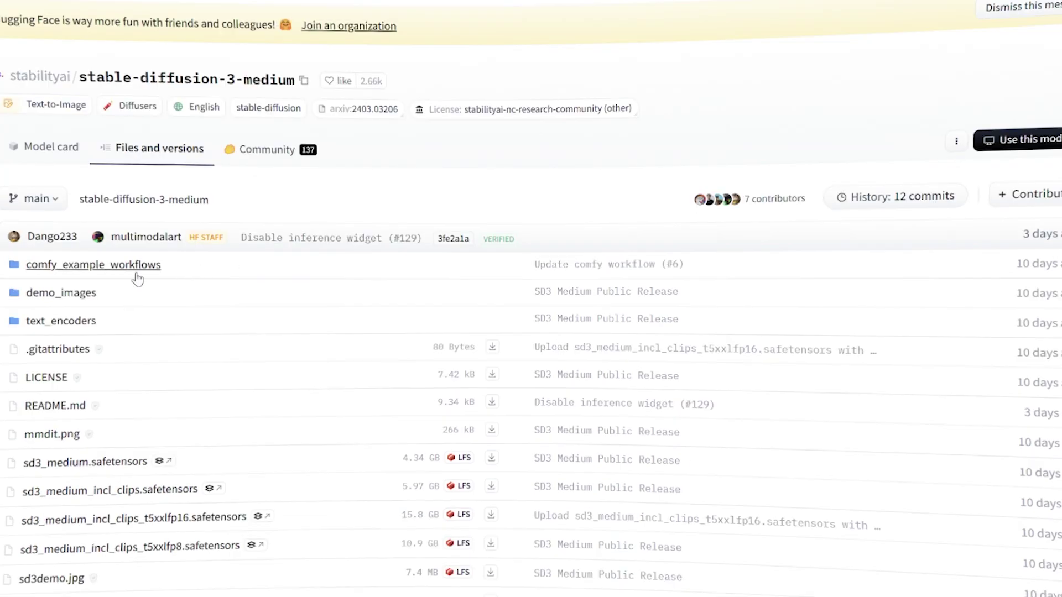
{"action": "left_click", "coordinate": [136, 274]}
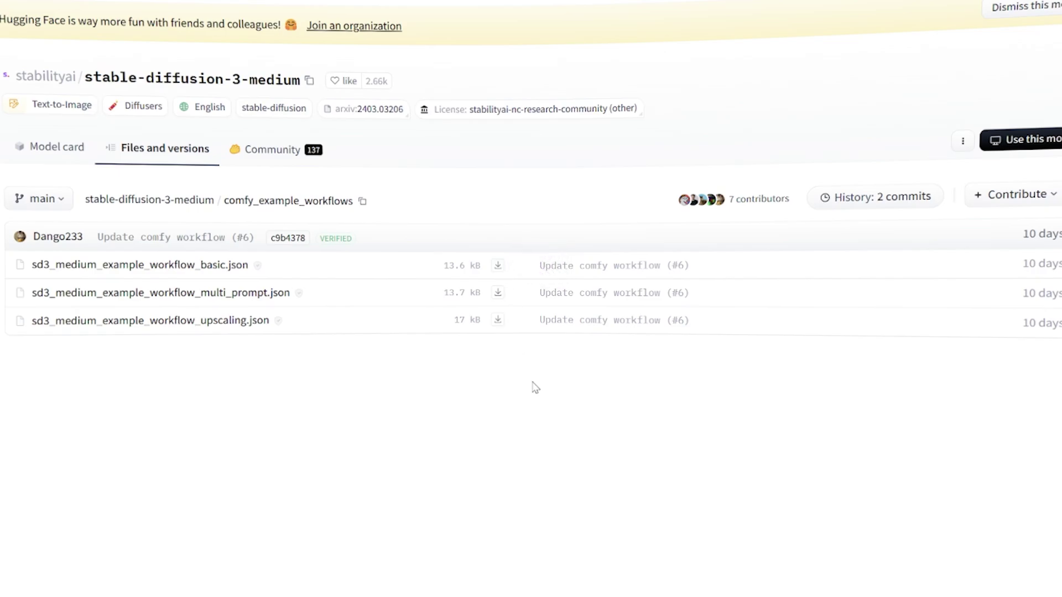
{"action": "key", "text": "ctrl+j"}
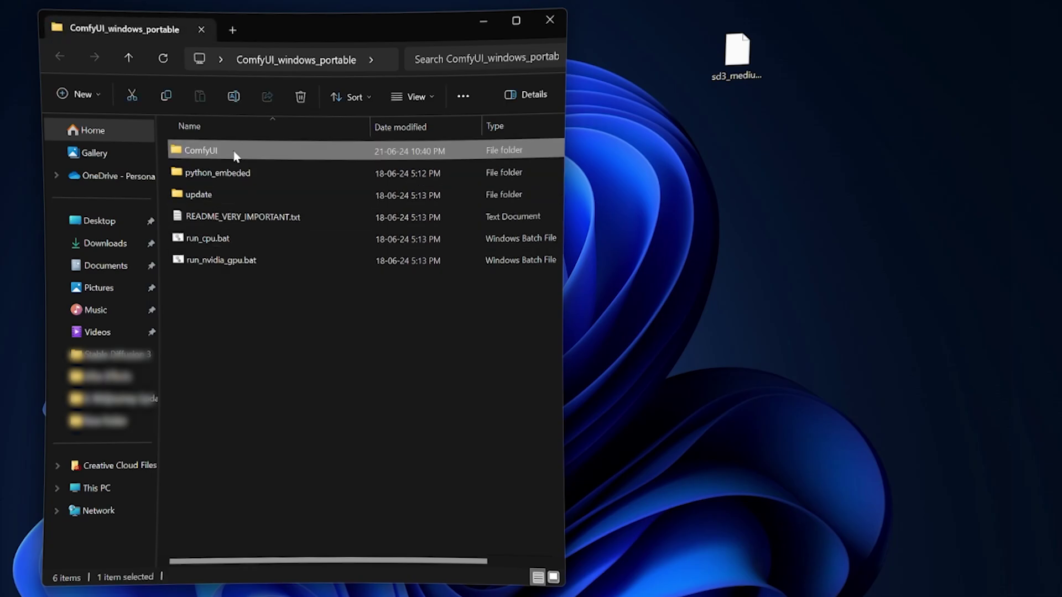
Move the downloaded sd3_medium safetensors into ComfyUI/models/checkpoints, then launch run_nvidia_gpu.bat.
{"action": "double_click", "coordinate": [234, 156]}
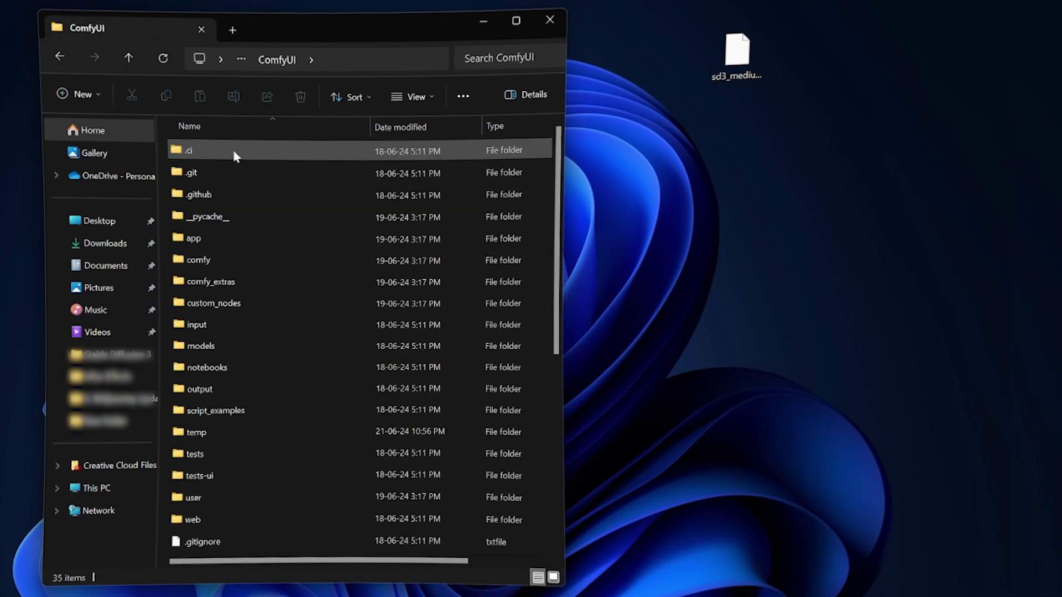
{"action": "double_click", "coordinate": [240, 348]}
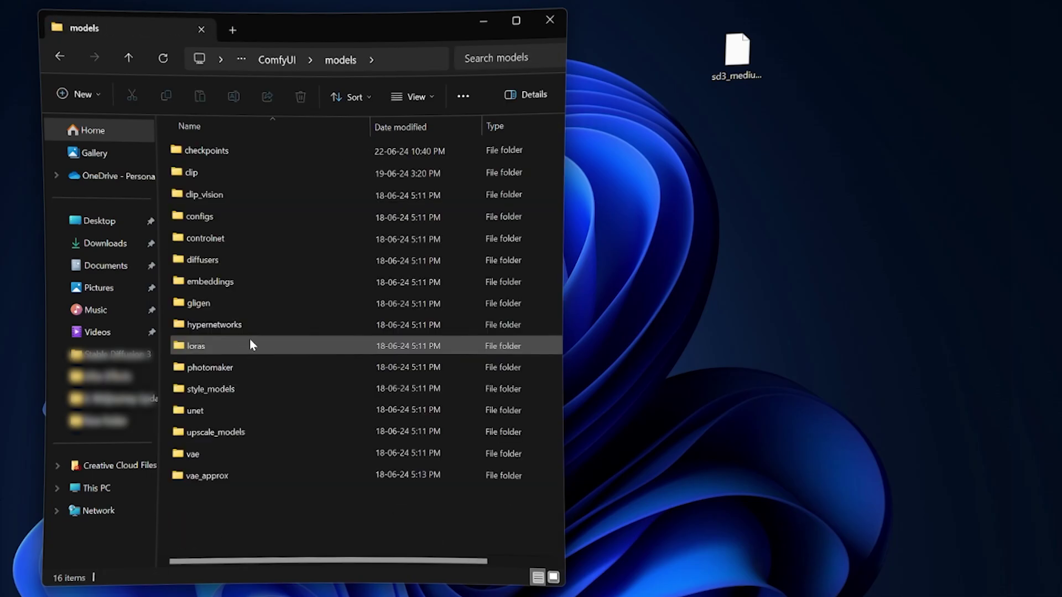
{"action": "double_click", "coordinate": [236, 152]}
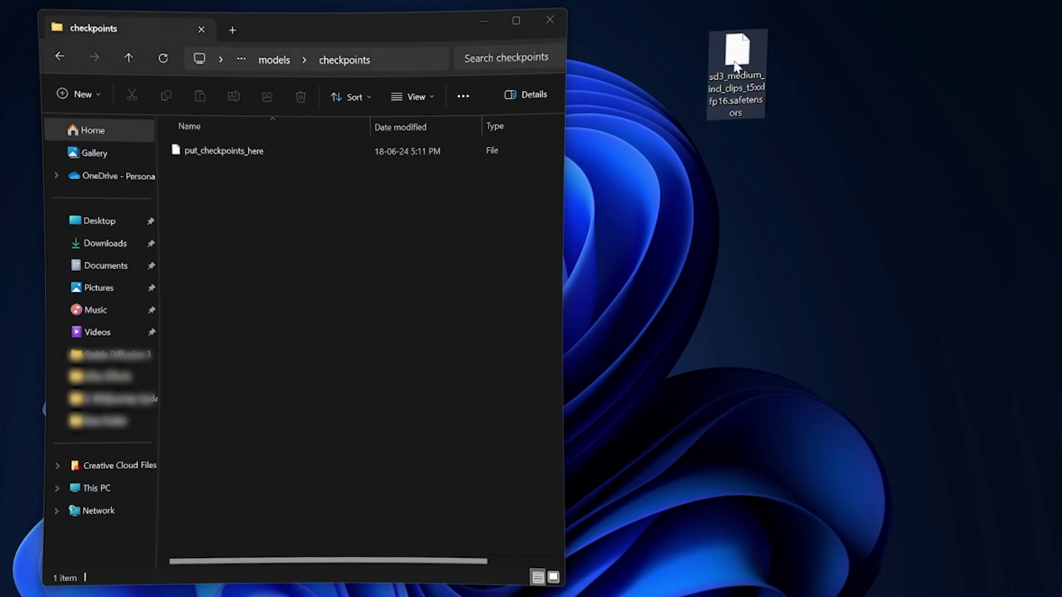
{"action": "left_click_drag", "start_coordinate": [735, 69], "coordinate": [457, 232]}
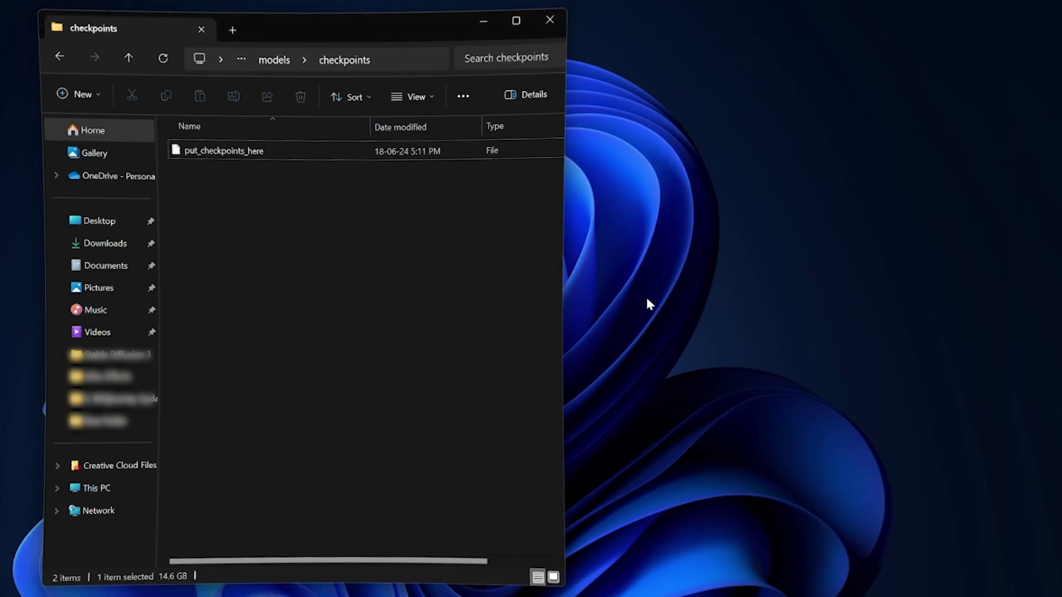
{"action": "left_click", "coordinate": [458, 255]}
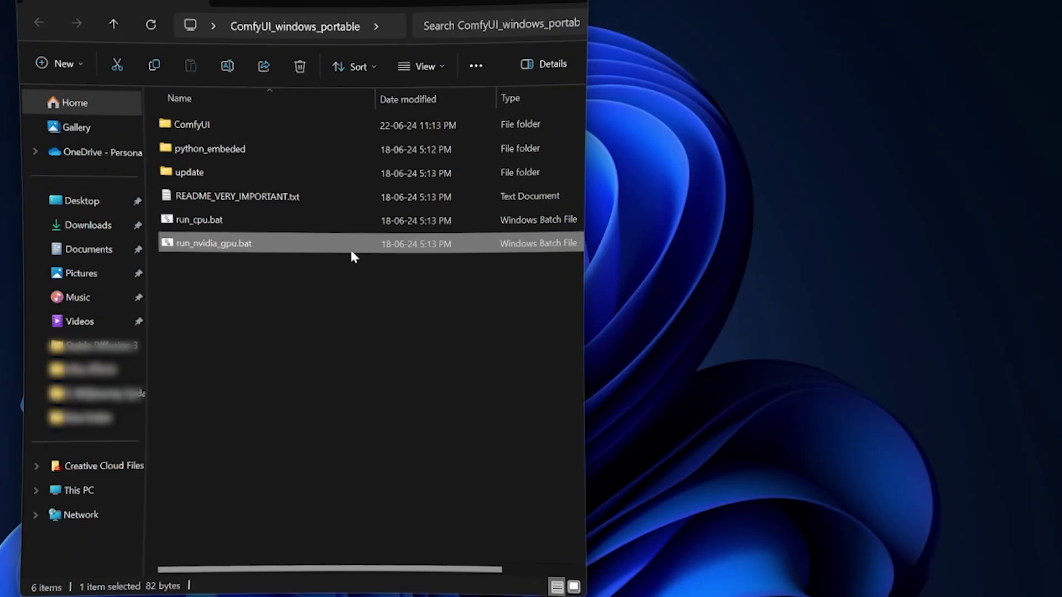
{"action": "double_click", "coordinate": [350, 251]}
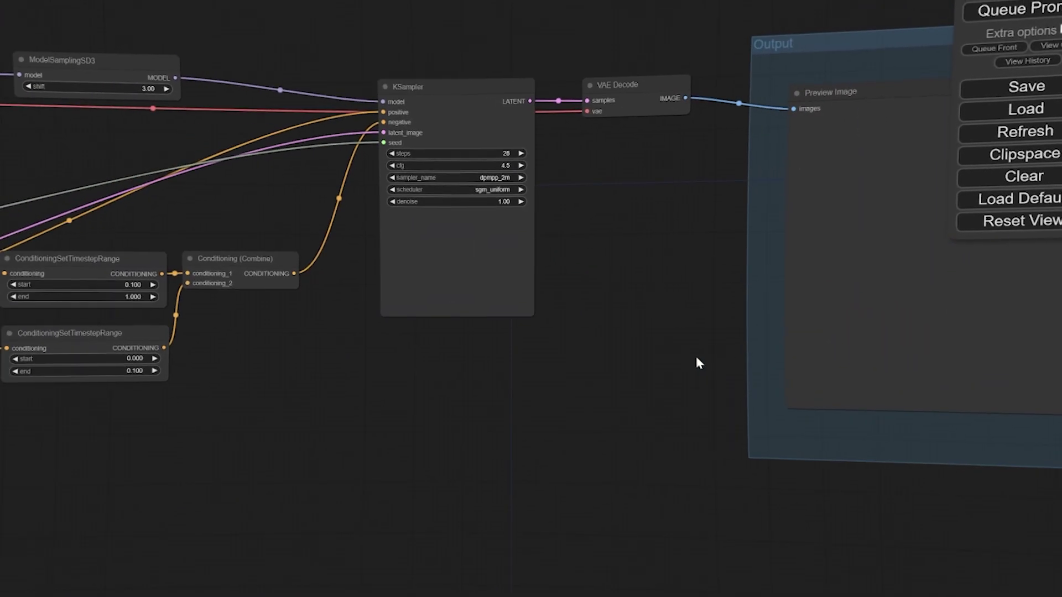
Connect Load Checkpoint's CLIP output to both positive and negative prompt encoders, moving TripleCLIPLoader aside.
{"action": "left_click_drag", "start_coordinate": [694, 354], "coordinate": [635, 211]}
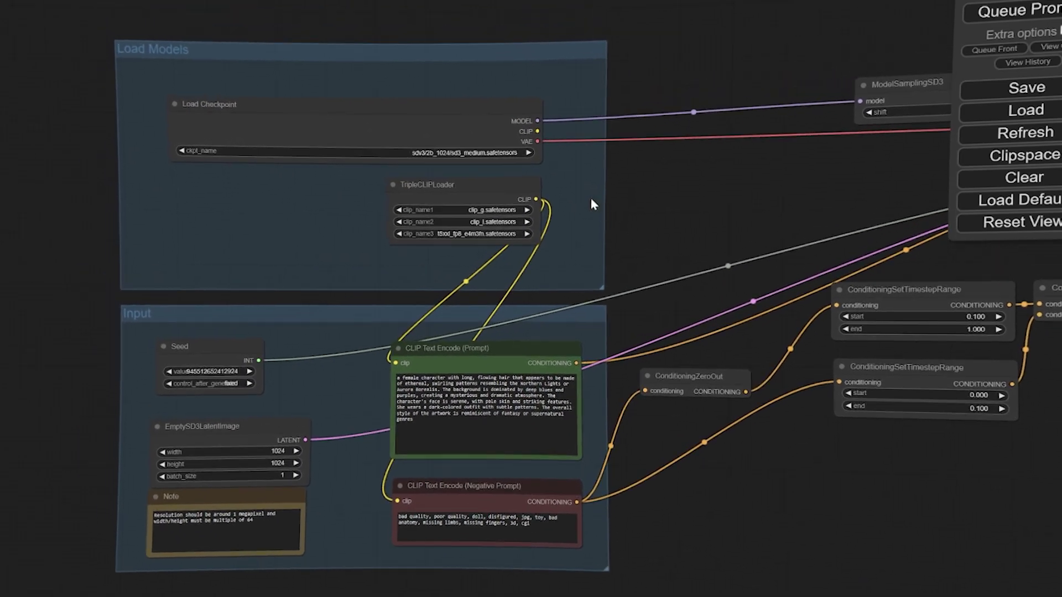
{"action": "scroll", "coordinate": [590, 194], "scroll_direction": "up", "scroll_amount": 4}
{"action": "left_click_drag", "start_coordinate": [650, 248], "coordinate": [680, 264]}
{"action": "left_click_drag", "start_coordinate": [588, 108], "coordinate": [590, 107]}
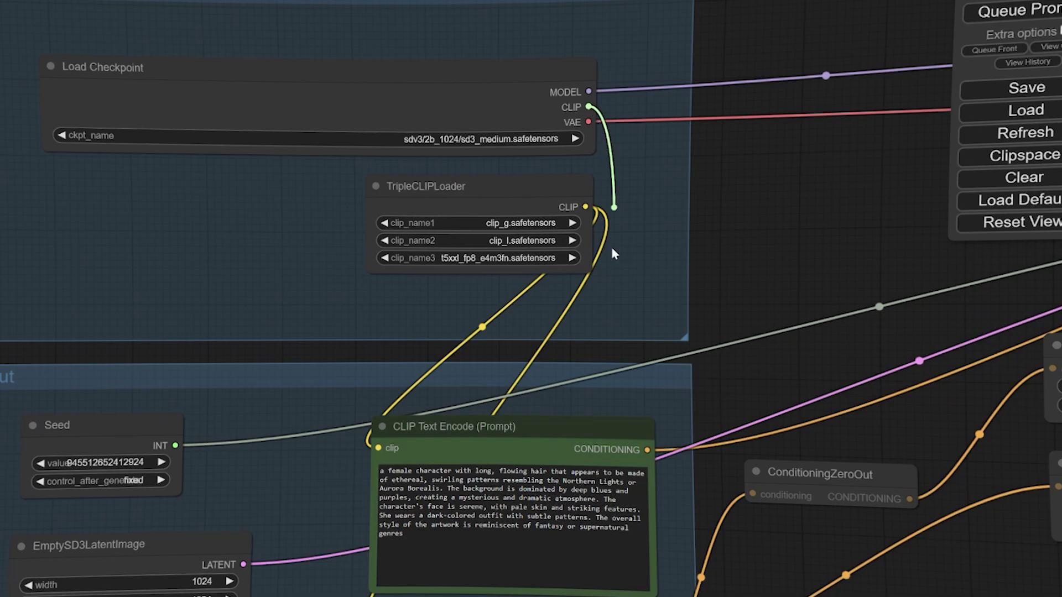
{"action": "left_click_drag", "start_coordinate": [614, 254], "coordinate": [378, 448]}
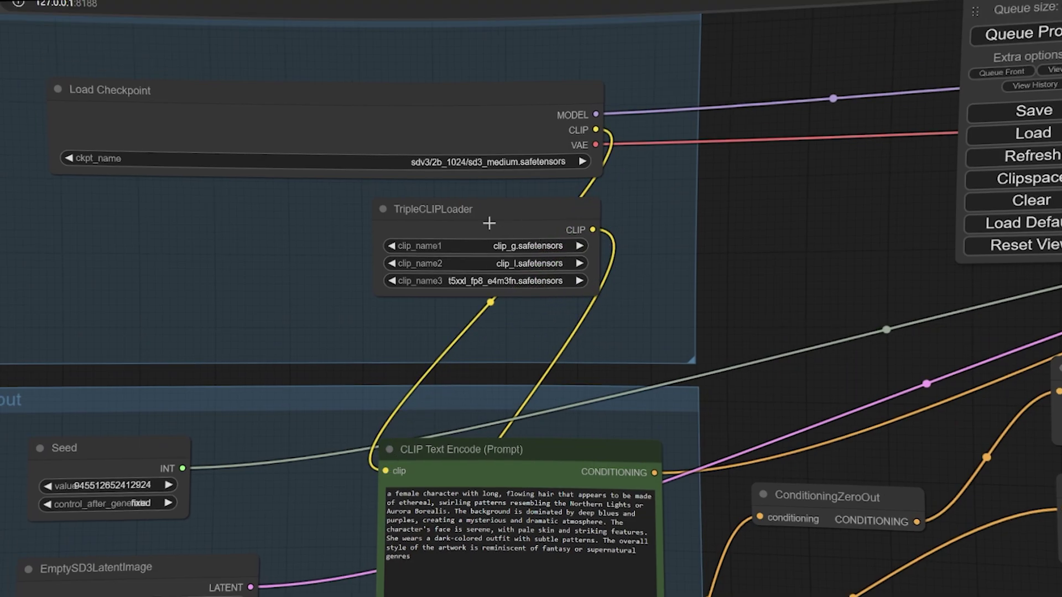
{"action": "left_click_drag", "start_coordinate": [489, 222], "coordinate": [317, 211]}
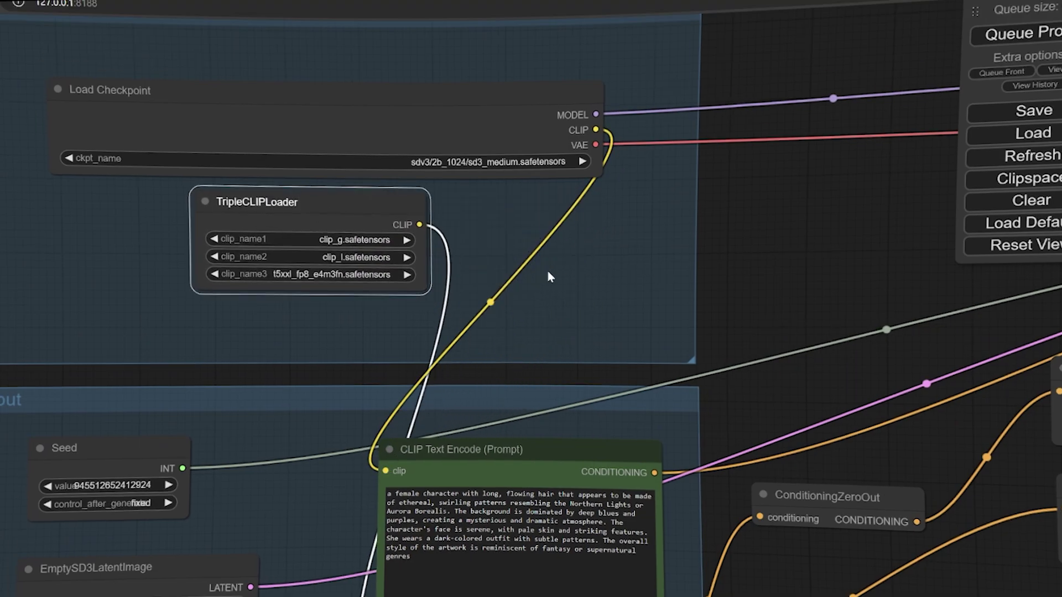
{"action": "left_click_drag", "start_coordinate": [549, 276], "coordinate": [657, 137]}
{"action": "left_click_drag", "start_coordinate": [607, 54], "coordinate": [459, 575]}
Set Load Checkpoint's ckpt_name to sd3_medium_incl_clips_t5xxlfp16.safetensors.
{"action": "scroll", "coordinate": [573, 141], "scroll_direction": "down", "scroll_amount": 2}
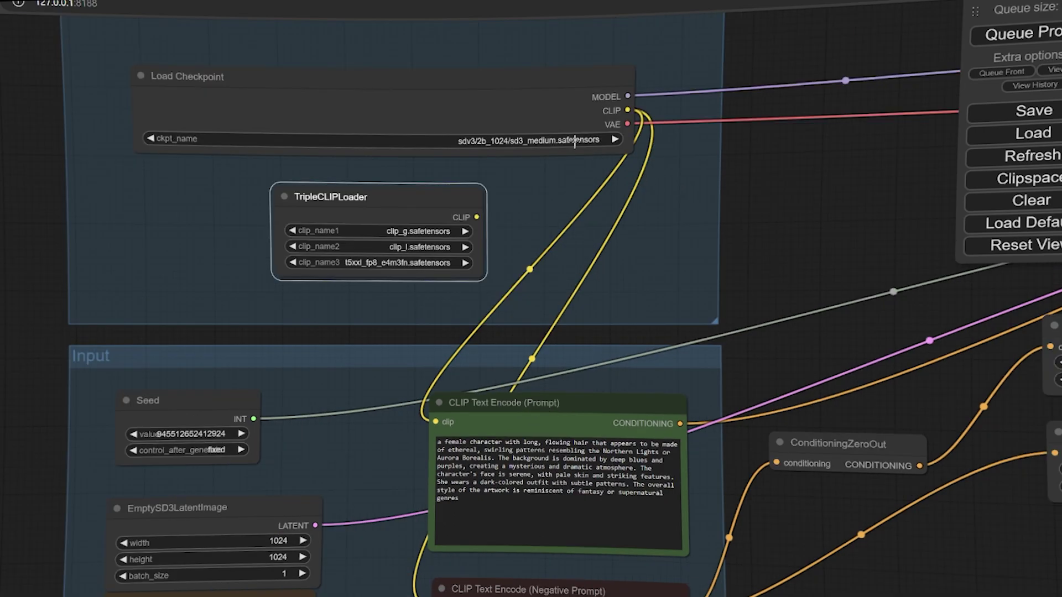
{"action": "left_click", "coordinate": [573, 141]}
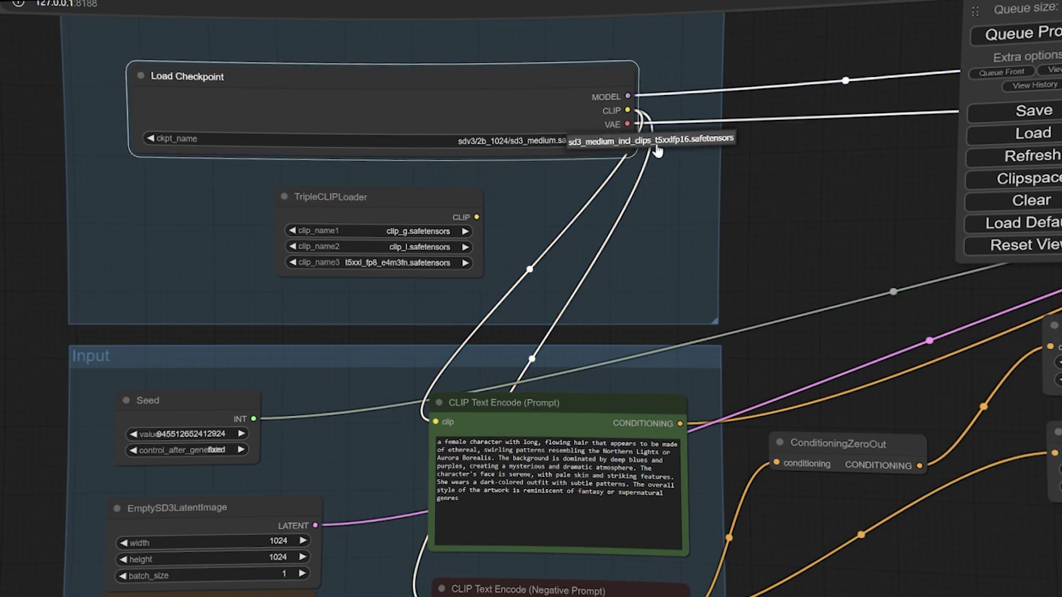
{"action": "left_click", "coordinate": [693, 144]}
{"action": "scroll", "coordinate": [738, 190], "scroll_direction": "down", "scroll_amount": 3}
{"action": "scroll", "coordinate": [705, 213], "scroll_direction": "down", "scroll_amount": 1}
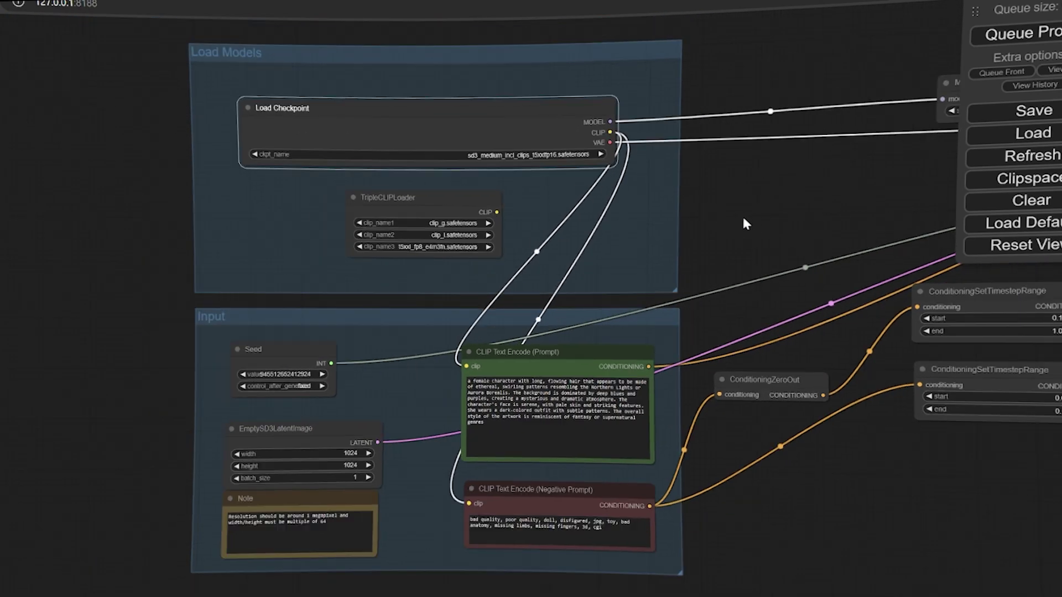
Select all the positive prompt text and adjust the EmptySD3LatentImage latent size settings.
{"action": "left_click_drag", "start_coordinate": [735, 225], "coordinate": [564, 230]}
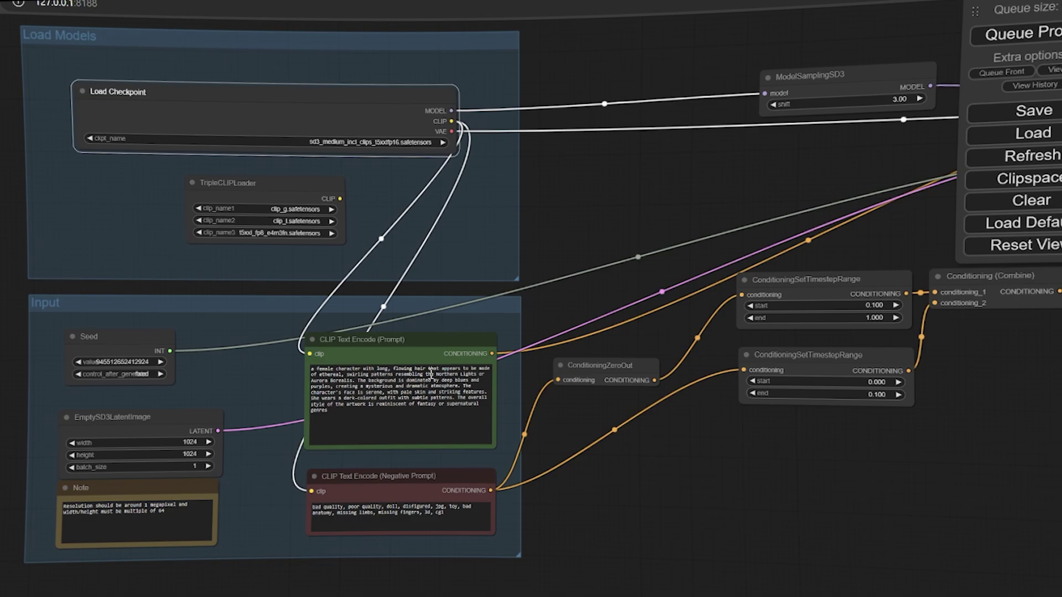
{"action": "left_click", "coordinate": [286, 418]}
{"action": "key", "text": "ctrl+a"}
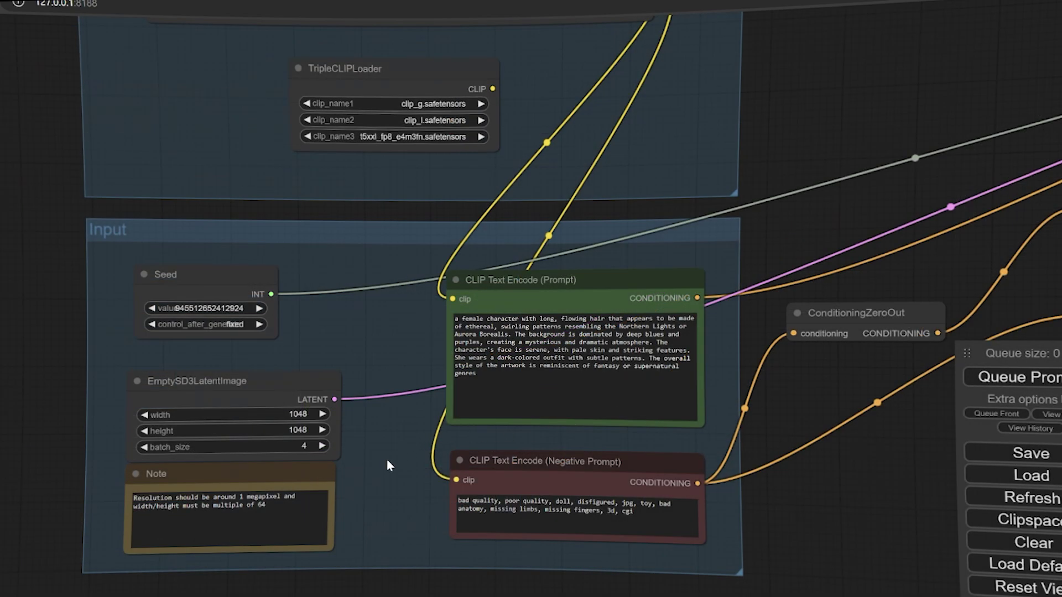
{"action": "scroll", "coordinate": [390, 466], "scroll_direction": "up", "scroll_amount": 5}
{"action": "left_click", "coordinate": [532, 383]}
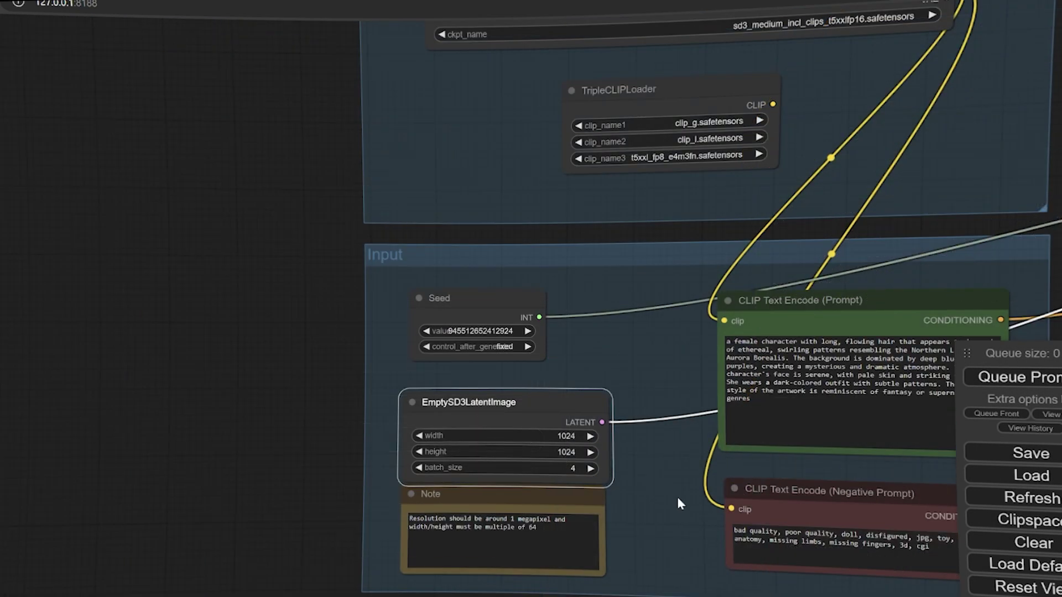
{"action": "scroll", "coordinate": [682, 497], "scroll_direction": "down", "scroll_amount": 5}
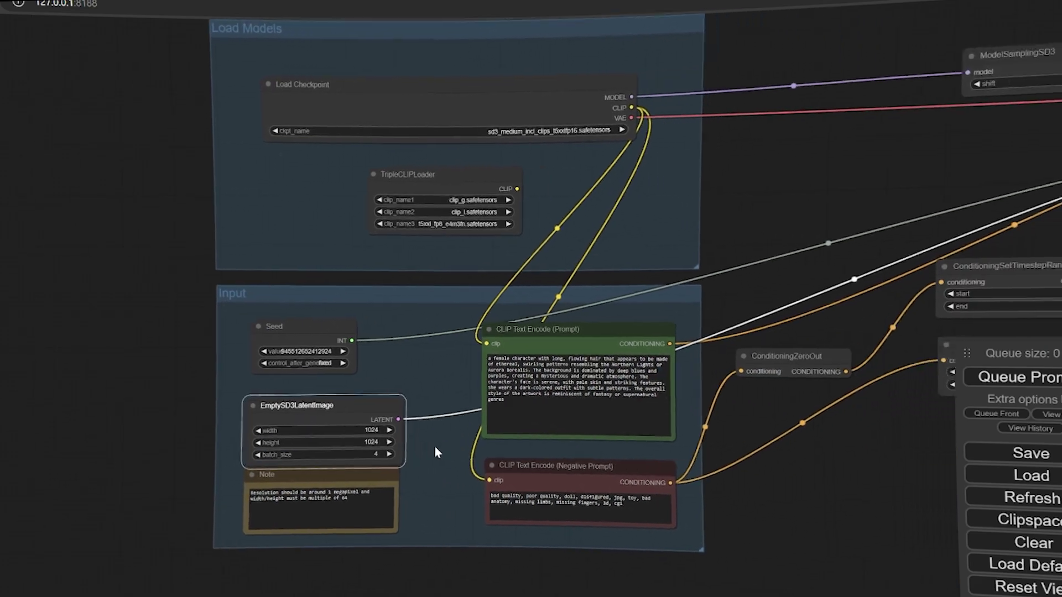
Pan over to the Output group and queue the workflow to generate the batch.
{"action": "left_click_drag", "start_coordinate": [796, 492], "coordinate": [481, 486]}
{"action": "left_click_drag", "start_coordinate": [703, 523], "coordinate": [464, 526]}
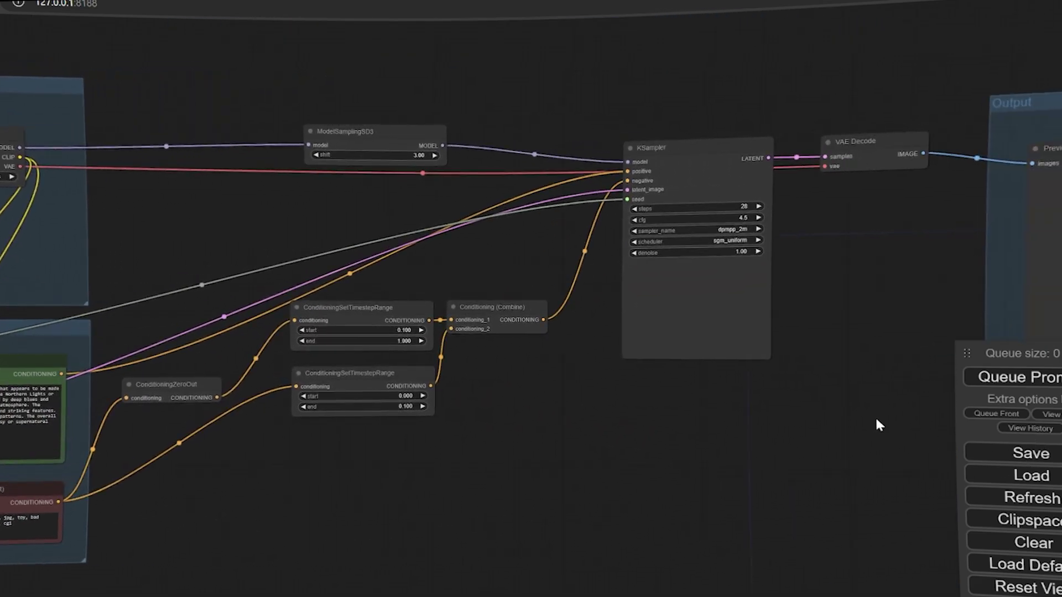
{"action": "left_click_drag", "start_coordinate": [870, 422], "coordinate": [647, 431]}
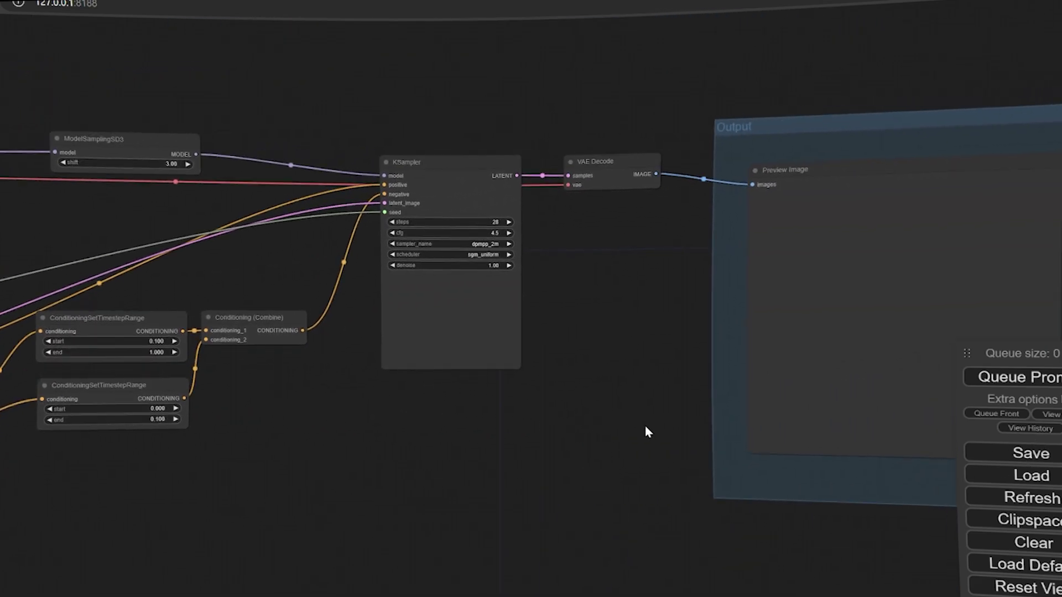
{"action": "left_click", "coordinate": [1005, 389]}
{"action": "left_click_drag", "start_coordinate": [956, 403], "coordinate": [789, 410]}
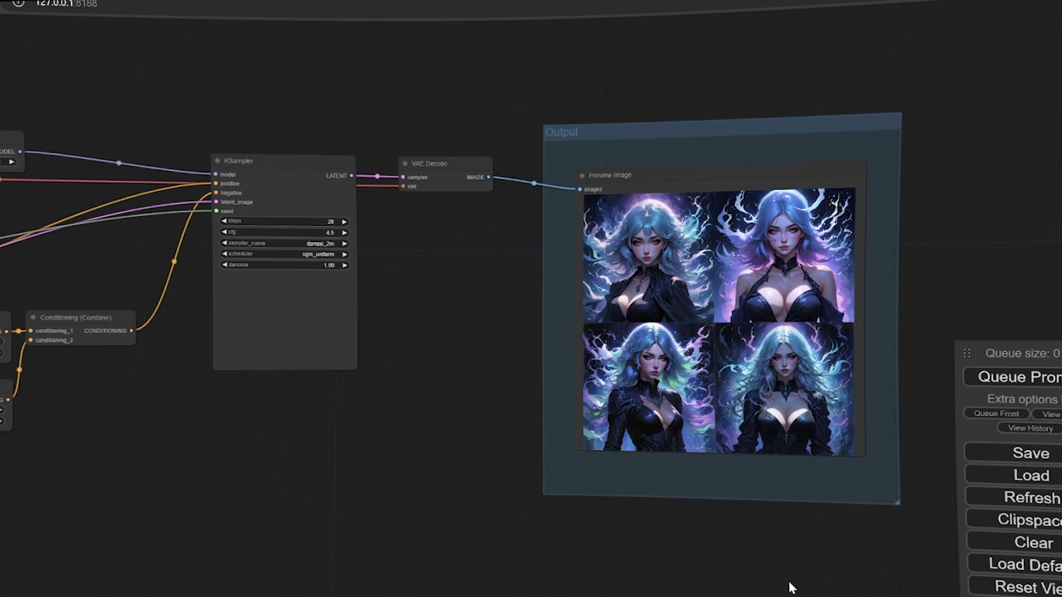
Zoom in on Preview Image to view the 2×2 batch of aurora-haired characters.
{"action": "scroll", "coordinate": [564, 360], "scroll_direction": "up", "scroll_amount": 3}
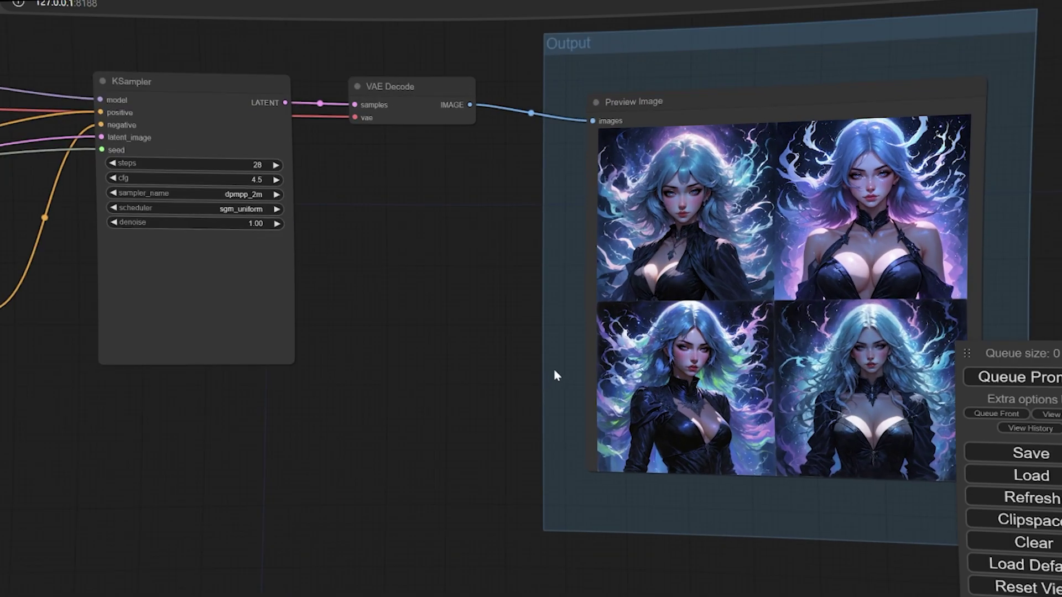